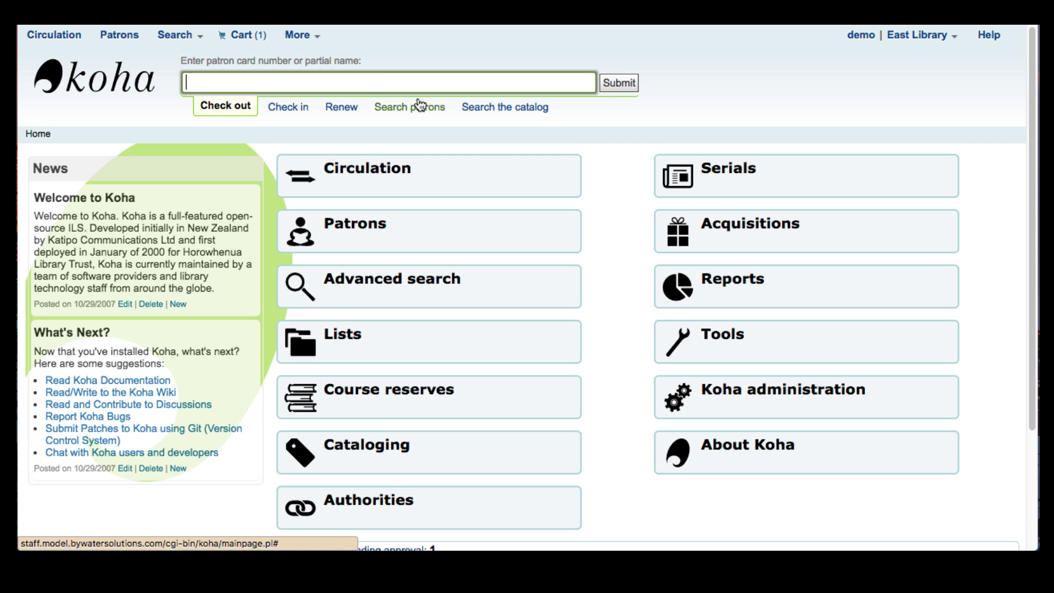
Open Tools > Batch item modification and submit the item-number file Batch Item3.csv.
{"action": "left_click", "coordinate": [755, 340]}
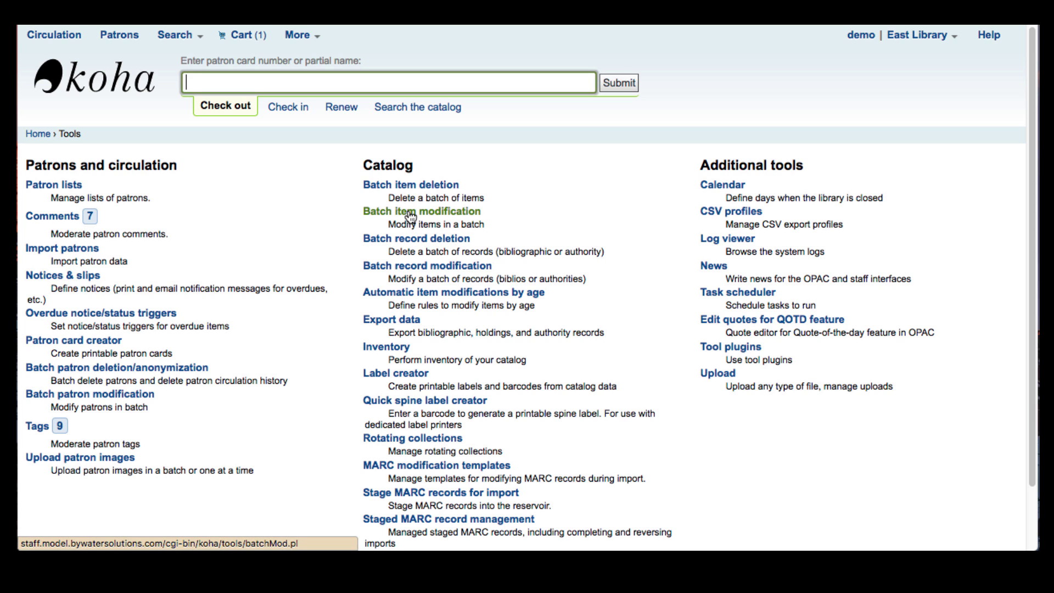
{"action": "left_click", "coordinate": [410, 212]}
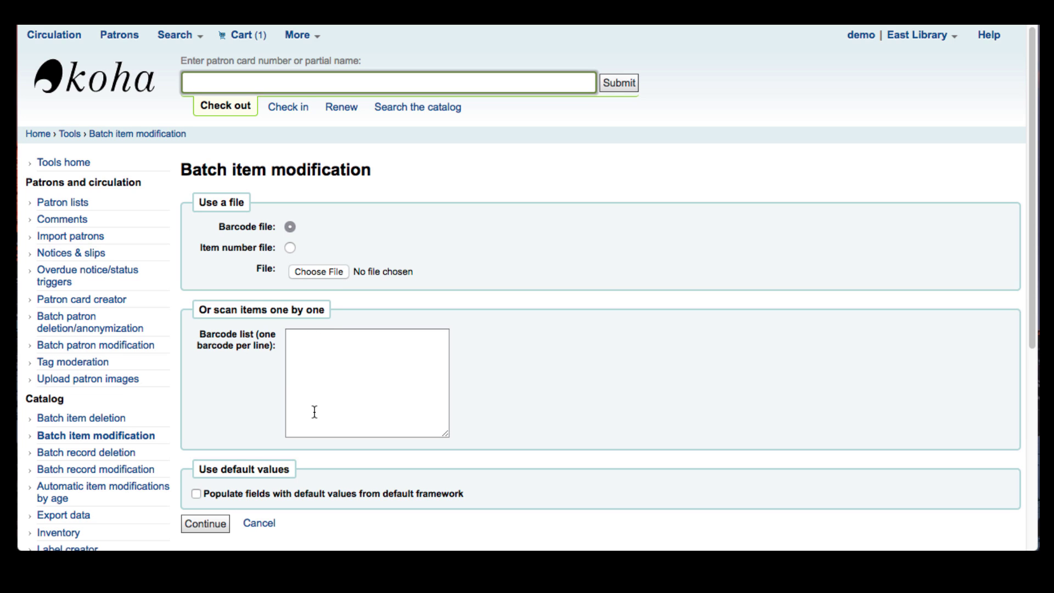
{"action": "left_click", "coordinate": [290, 247]}
{"action": "left_click", "coordinate": [322, 271]}
{"action": "left_click", "coordinate": [417, 119]}
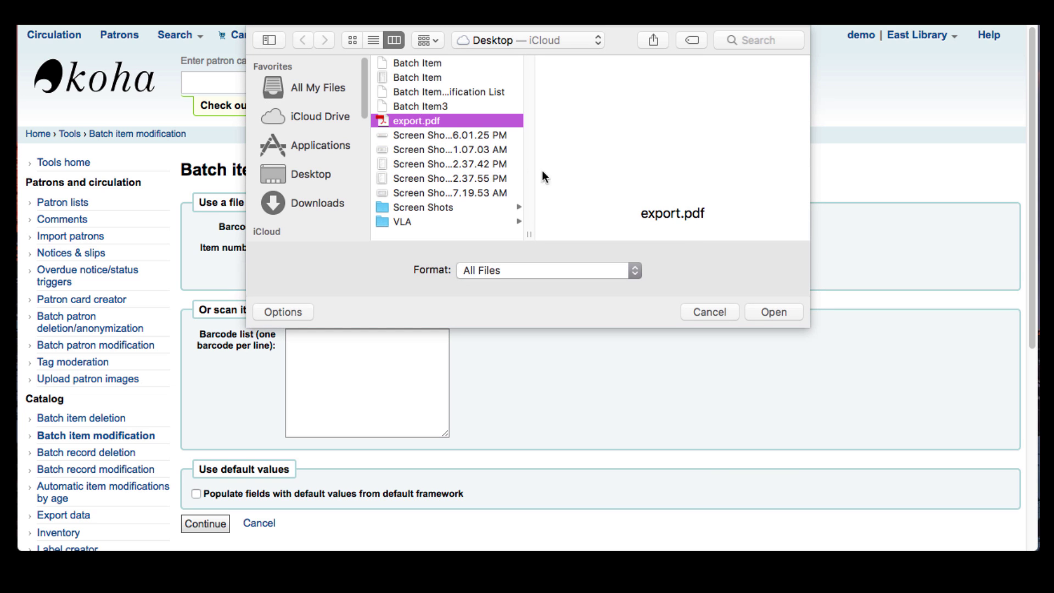
{"action": "left_click", "coordinate": [418, 104]}
{"action": "left_click", "coordinate": [768, 311]}
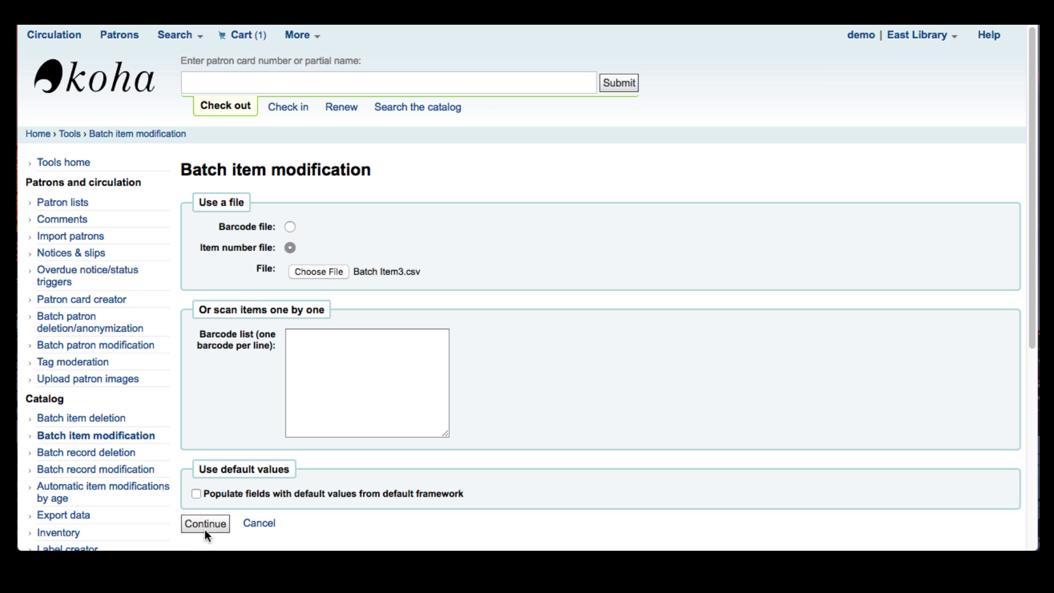
{"action": "left_click", "coordinate": [206, 526]}
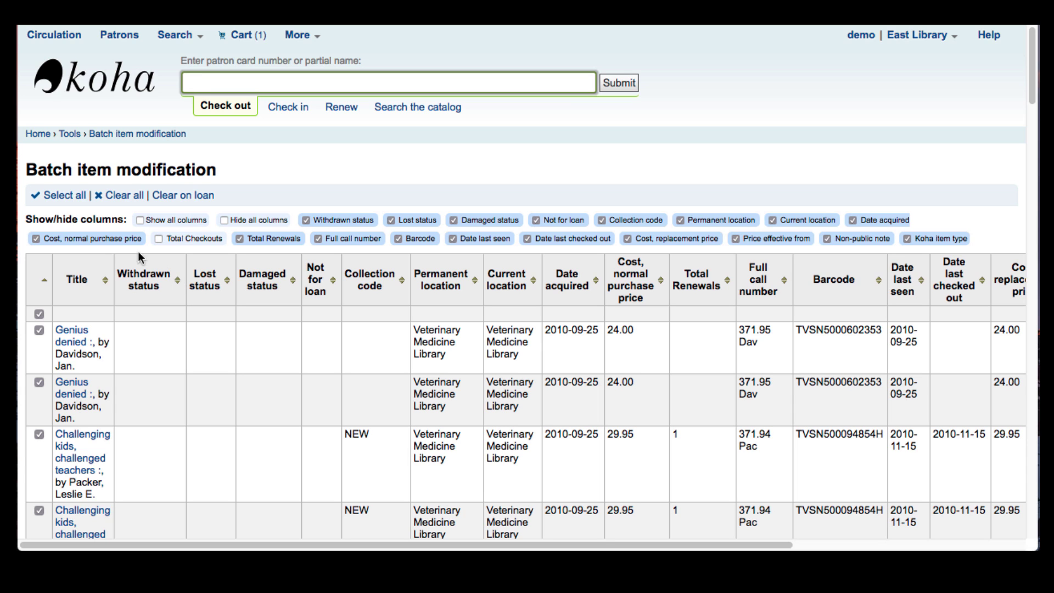
Scroll the loaded item table vertically and horizontally to review all its columns.
{"action": "scroll", "coordinate": [97, 335], "scroll_direction": "down", "scroll_amount": 2}
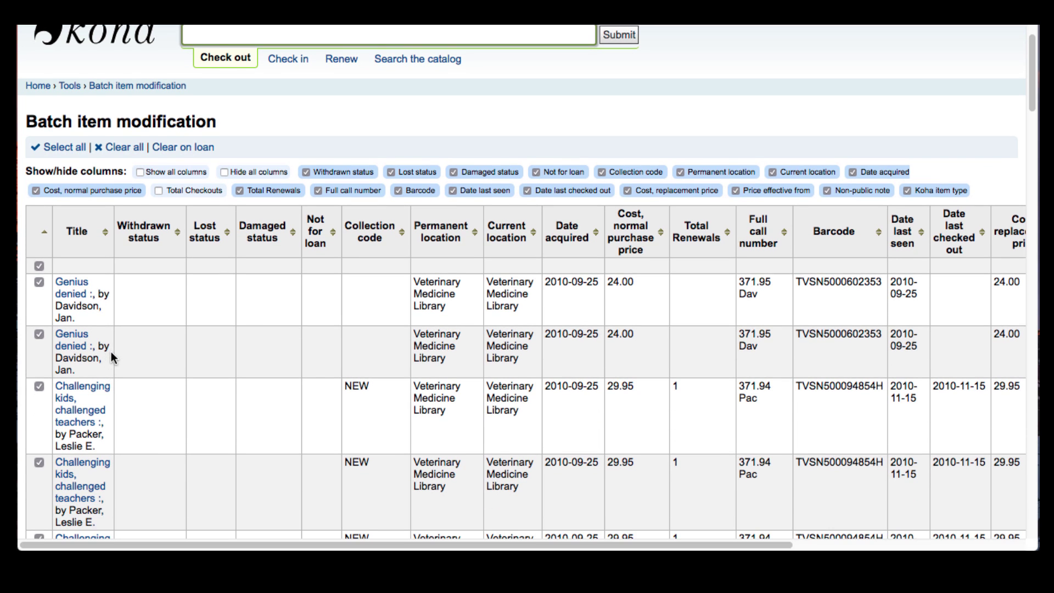
{"action": "scroll", "coordinate": [100, 358], "scroll_direction": "down", "scroll_amount": 5}
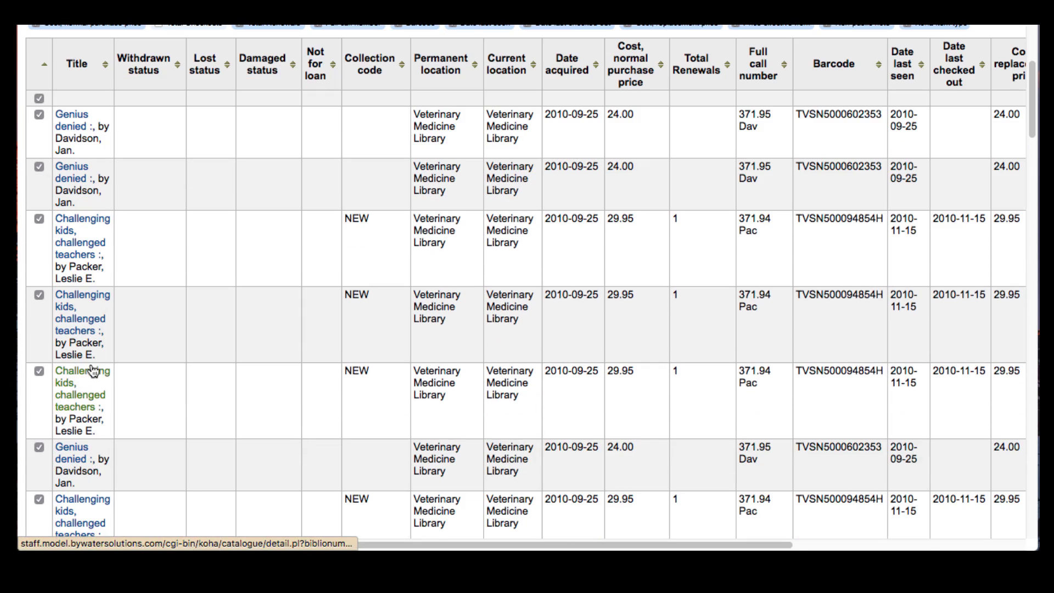
{"action": "scroll", "coordinate": [91, 368], "scroll_direction": "down", "scroll_amount": 5}
{"action": "scroll", "coordinate": [90, 365], "scroll_direction": "up", "scroll_amount": 12}
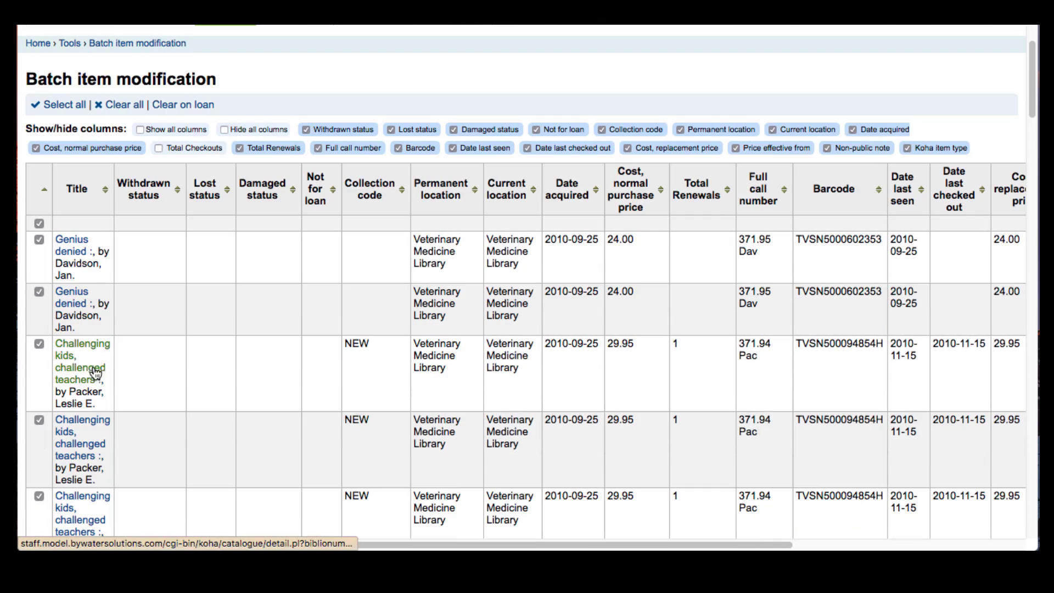
{"action": "mouse_move", "coordinate": [86, 543]}
{"action": "left_mouse_down"}
{"action": "mouse_move", "coordinate": [331, 546]}
{"action": "mouse_move", "coordinate": [72, 548]}
{"action": "left_mouse_up"}
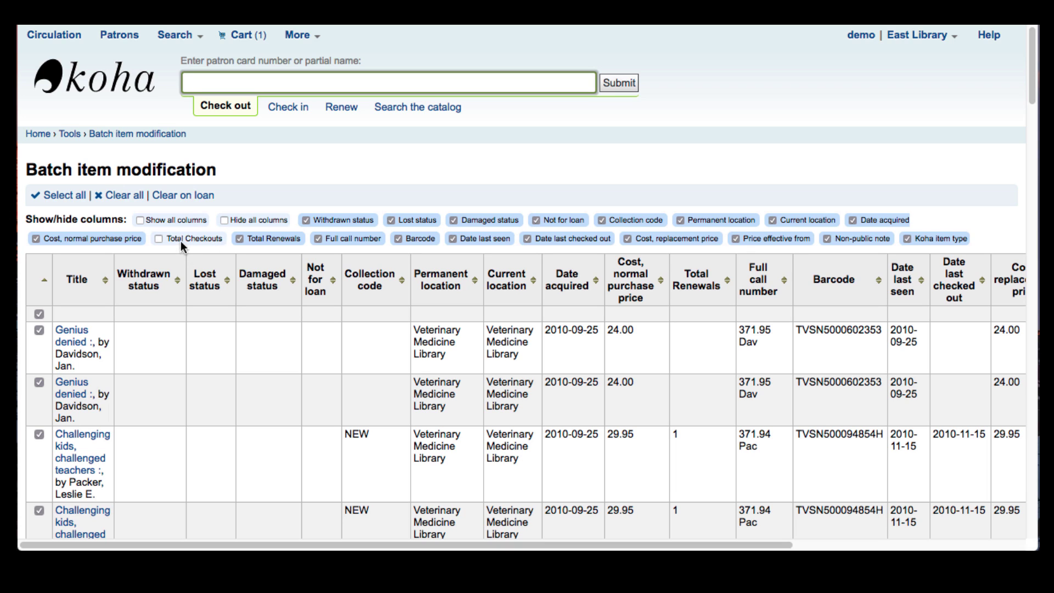
Hide the Cost normal purchase price, Total Renewals and Date last seen columns, then reach Edit Items.
{"action": "left_click", "coordinate": [37, 239]}
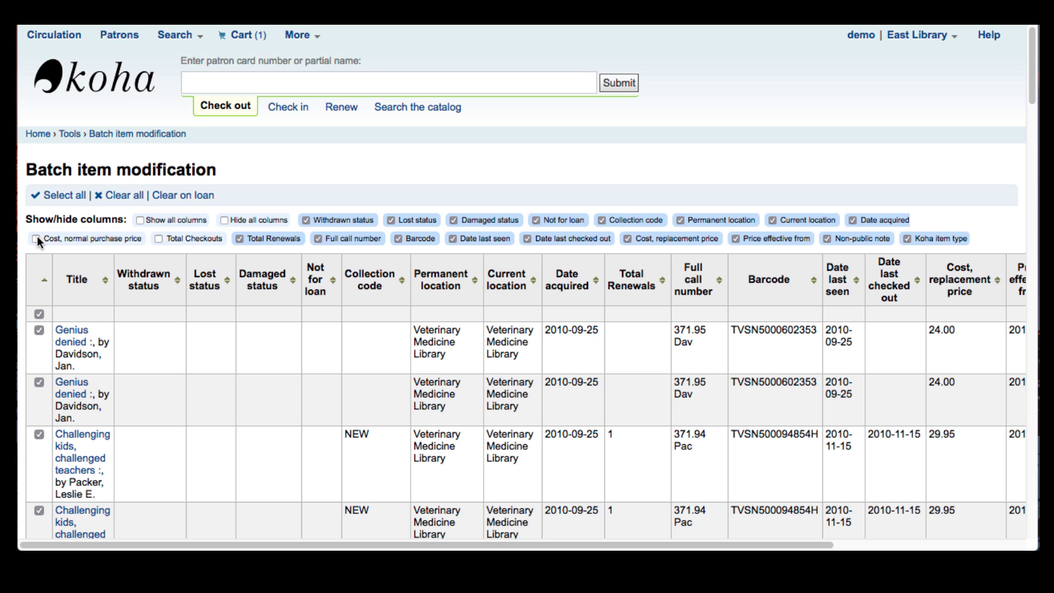
{"action": "left_click", "coordinate": [237, 240]}
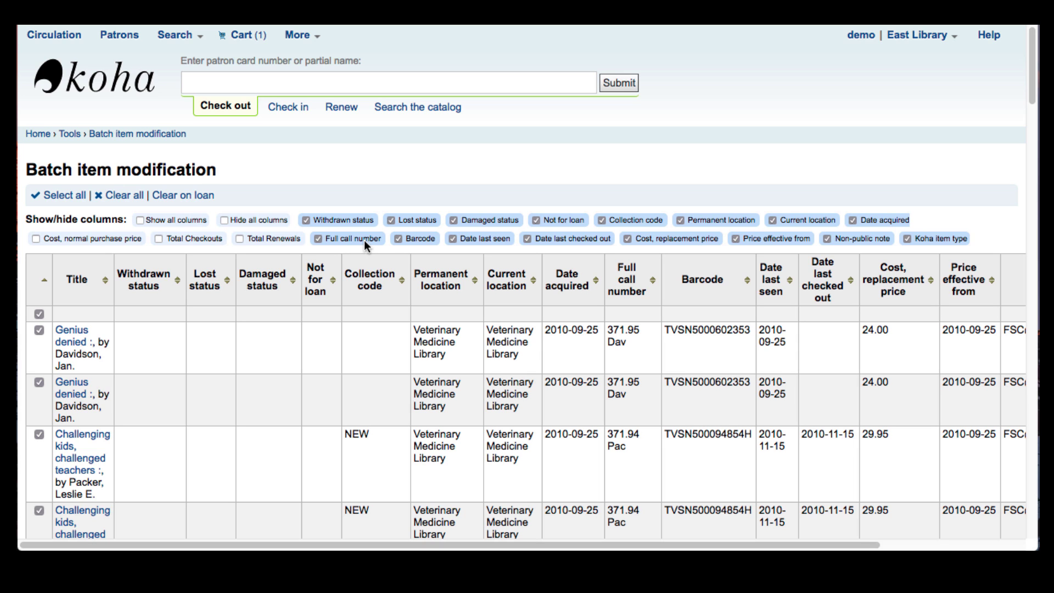
{"action": "left_click", "coordinate": [461, 242]}
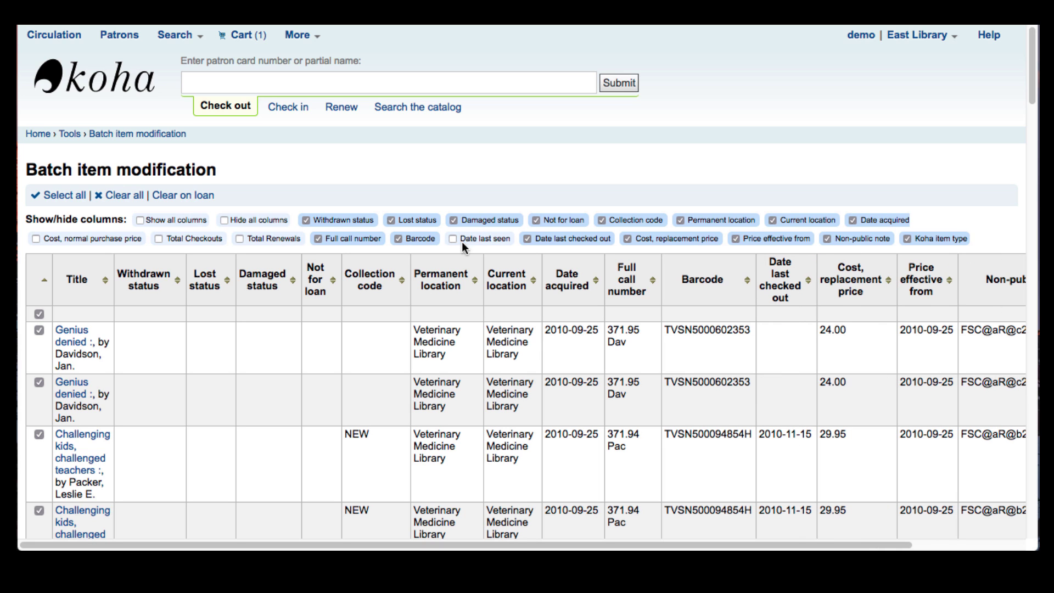
{"action": "left_click_drag", "start_coordinate": [351, 544], "coordinate": [306, 546]}
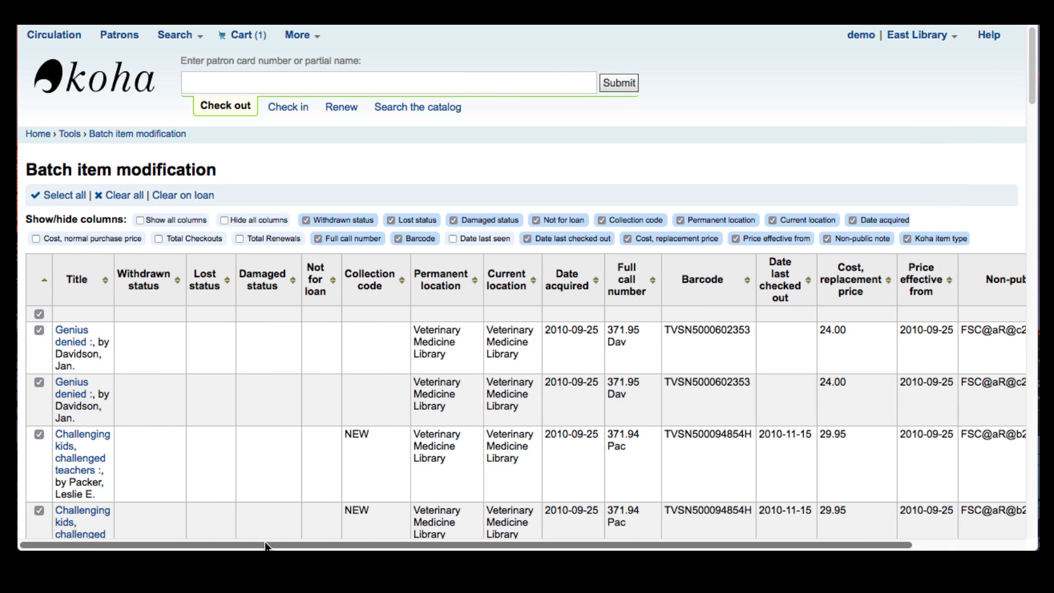
{"action": "scroll", "coordinate": [249, 480], "scroll_direction": "down", "scroll_amount": 2}
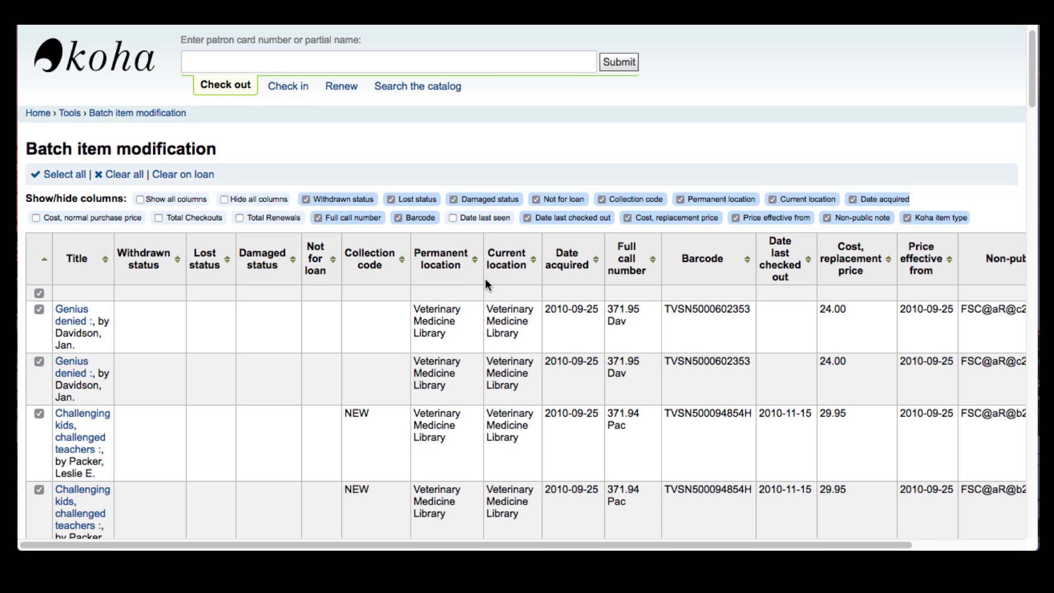
{"action": "scroll", "coordinate": [461, 334], "scroll_direction": "down", "scroll_amount": 5}
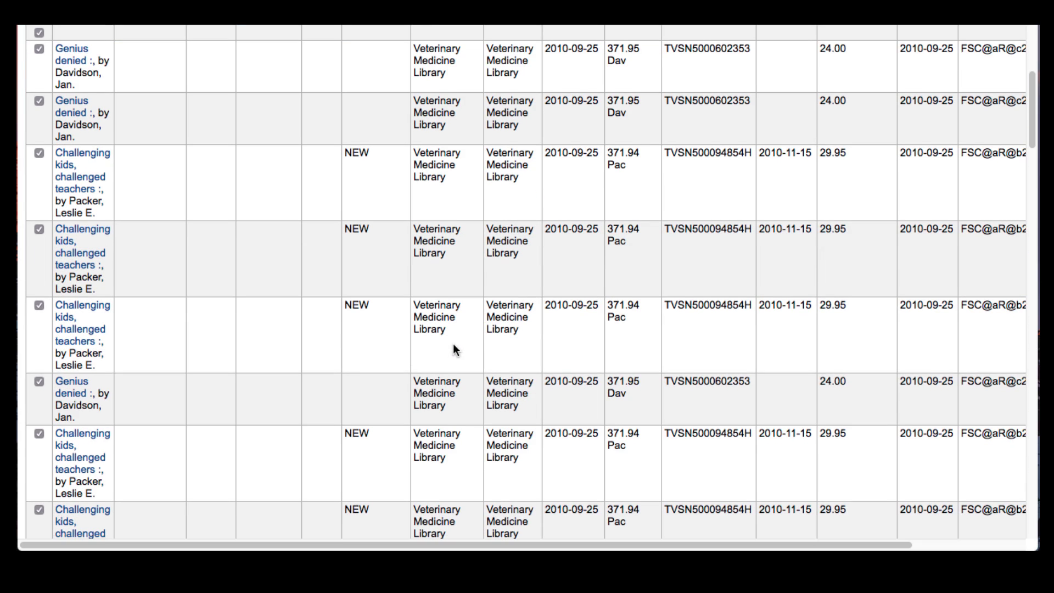
{"action": "scroll", "coordinate": [452, 347], "scroll_direction": "down", "scroll_amount": 5}
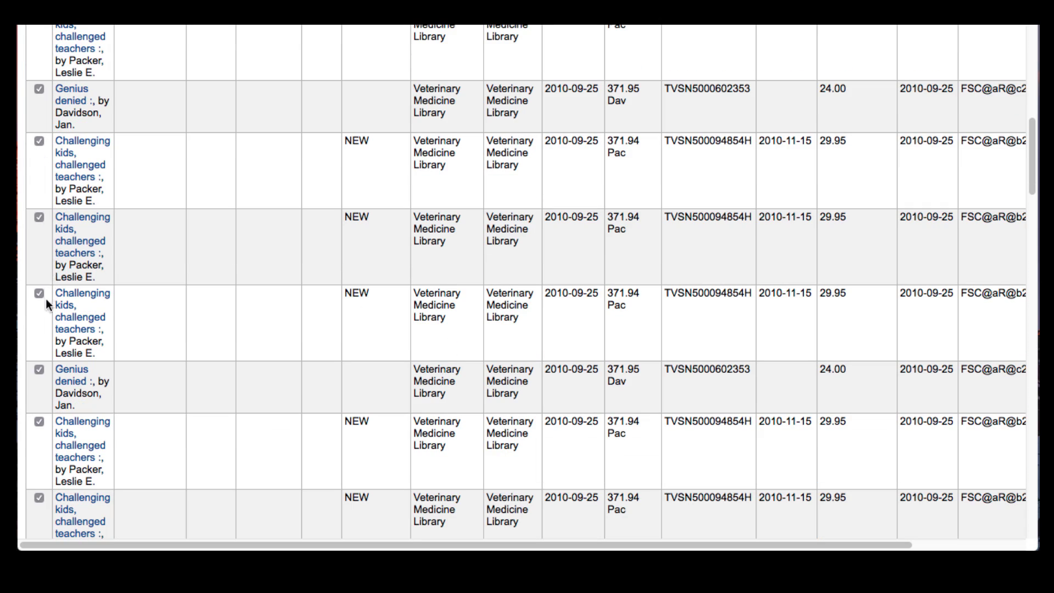
{"action": "scroll", "coordinate": [35, 400], "scroll_direction": "down", "scroll_amount": 5}
{"action": "scroll", "coordinate": [36, 396], "scroll_direction": "down", "scroll_amount": 5}
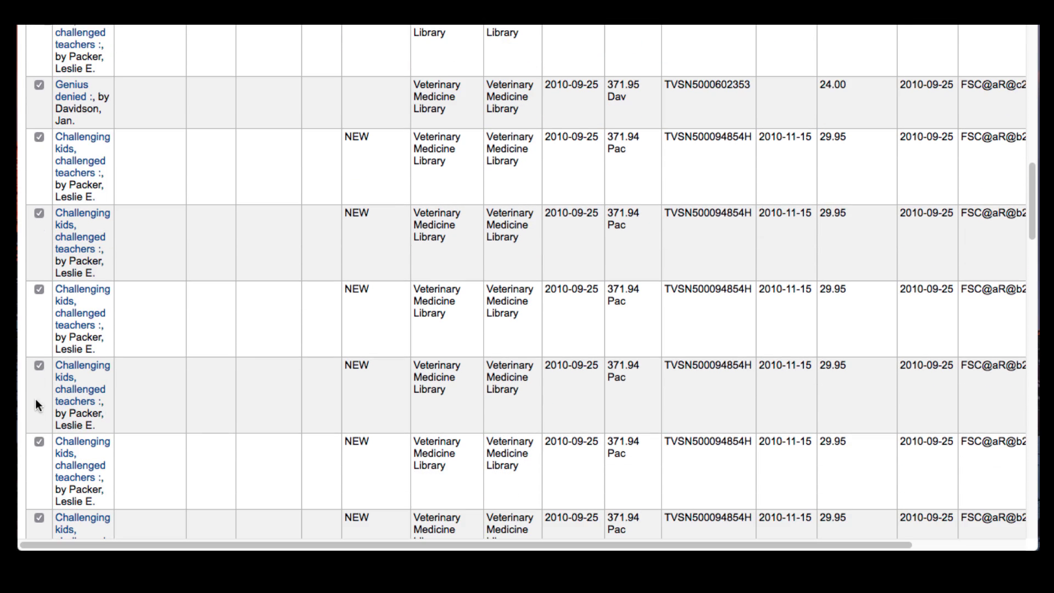
{"action": "scroll", "coordinate": [36, 397], "scroll_direction": "down", "scroll_amount": 5}
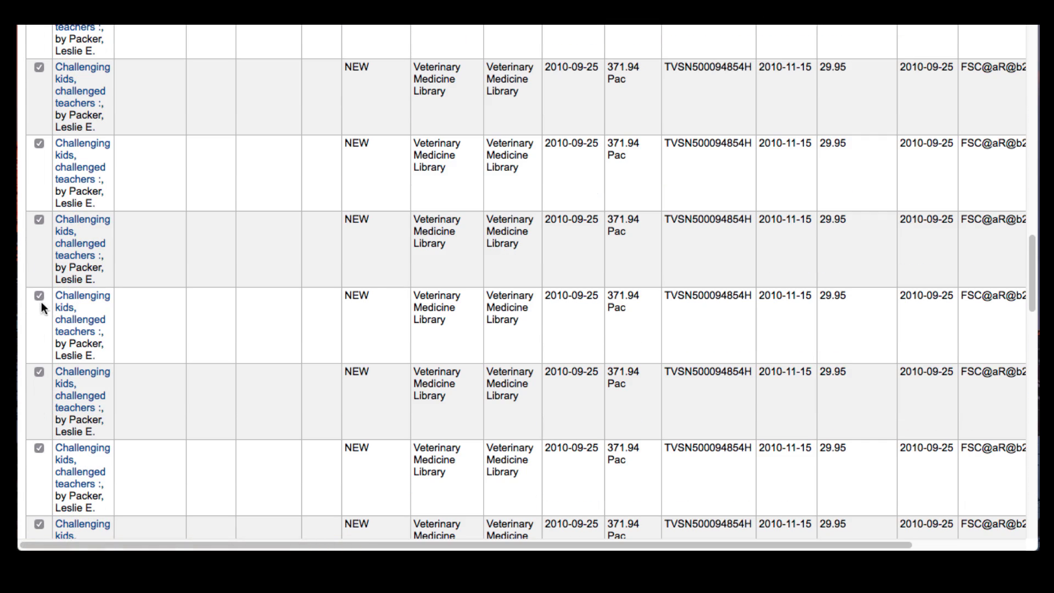
{"action": "scroll", "coordinate": [74, 329], "scroll_direction": "down", "scroll_amount": 1}
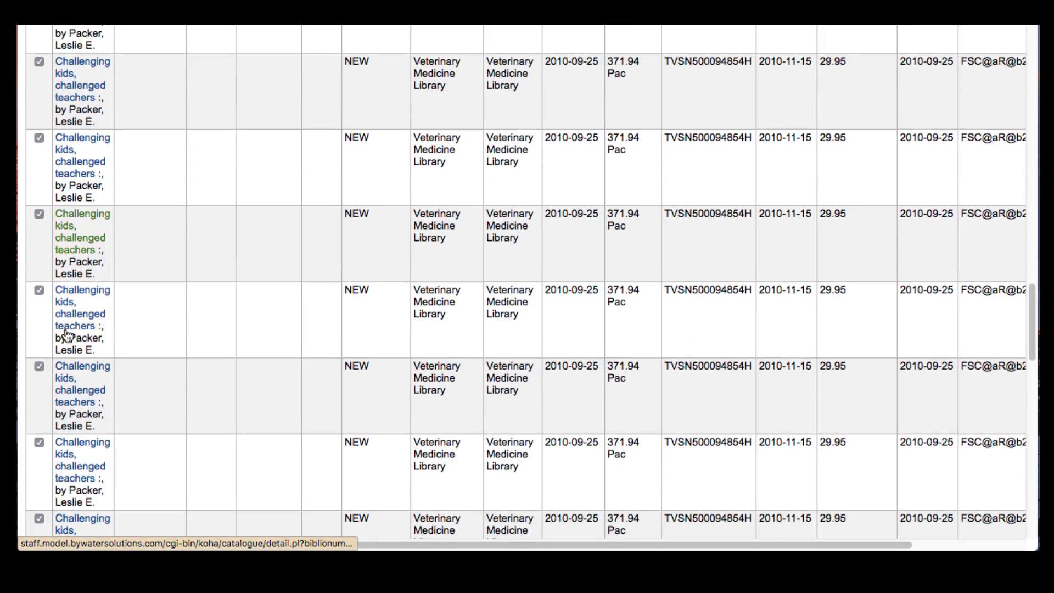
{"action": "scroll", "coordinate": [66, 335], "scroll_direction": "down", "scroll_amount": 10}
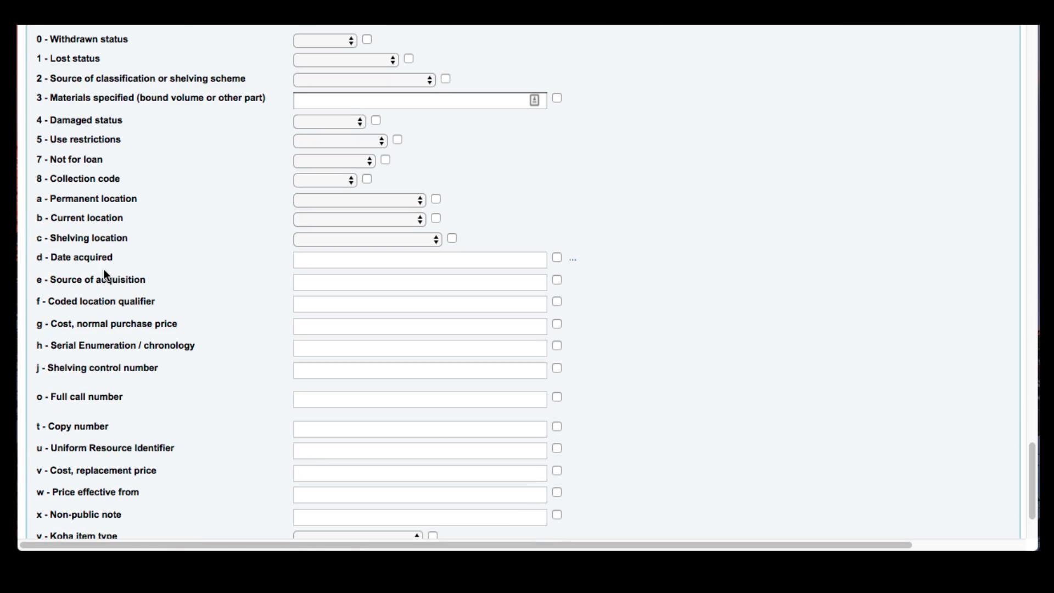
Set Permanent location and Current location to East Library and save the batch change.
{"action": "scroll", "coordinate": [106, 268], "scroll_direction": "up", "scroll_amount": 2}
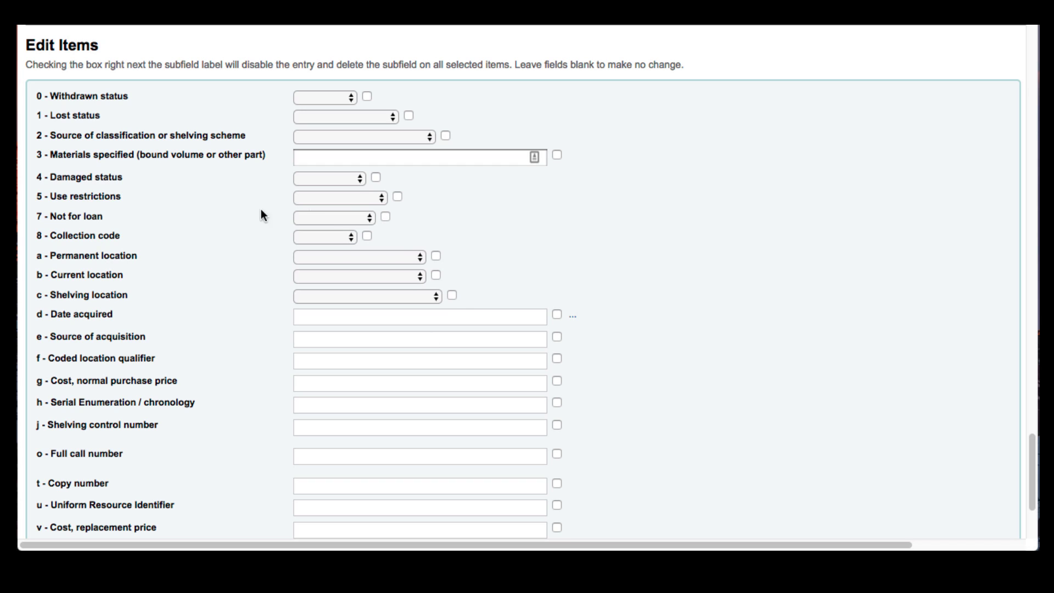
{"action": "left_click", "coordinate": [331, 257]}
{"action": "left_click", "coordinate": [336, 283]}
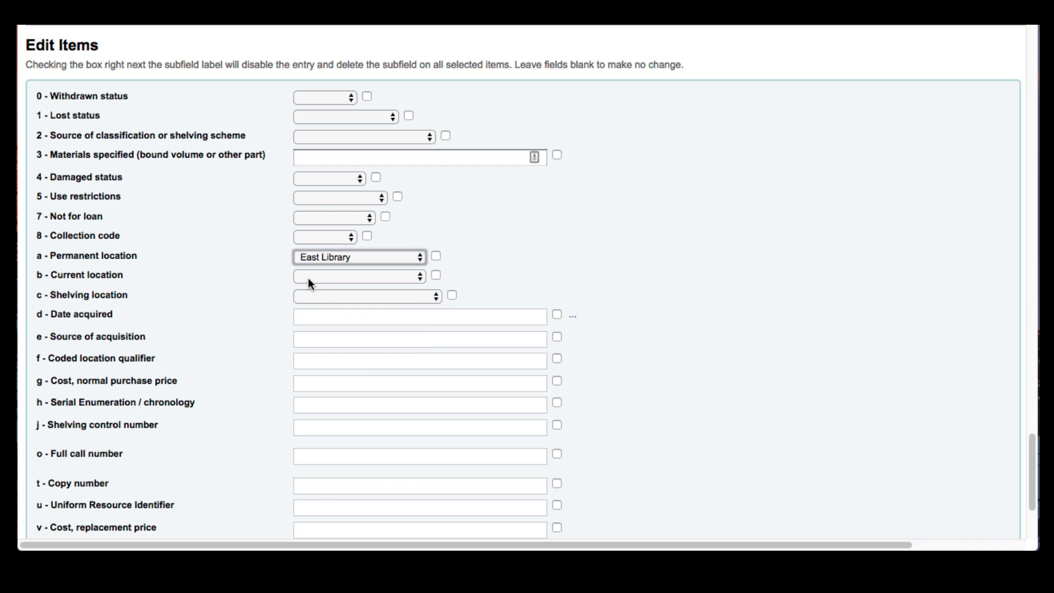
{"action": "left_click", "coordinate": [64, 275]}
{"action": "left_click", "coordinate": [339, 279]}
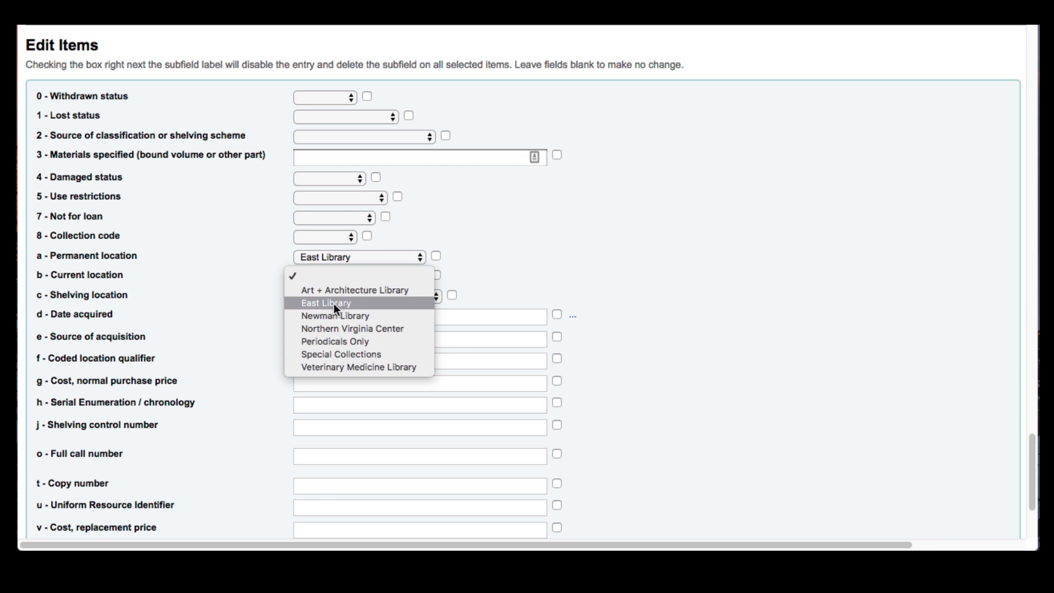
{"action": "left_click", "coordinate": [333, 303]}
{"action": "scroll", "coordinate": [213, 312], "scroll_direction": "down", "scroll_amount": 3}
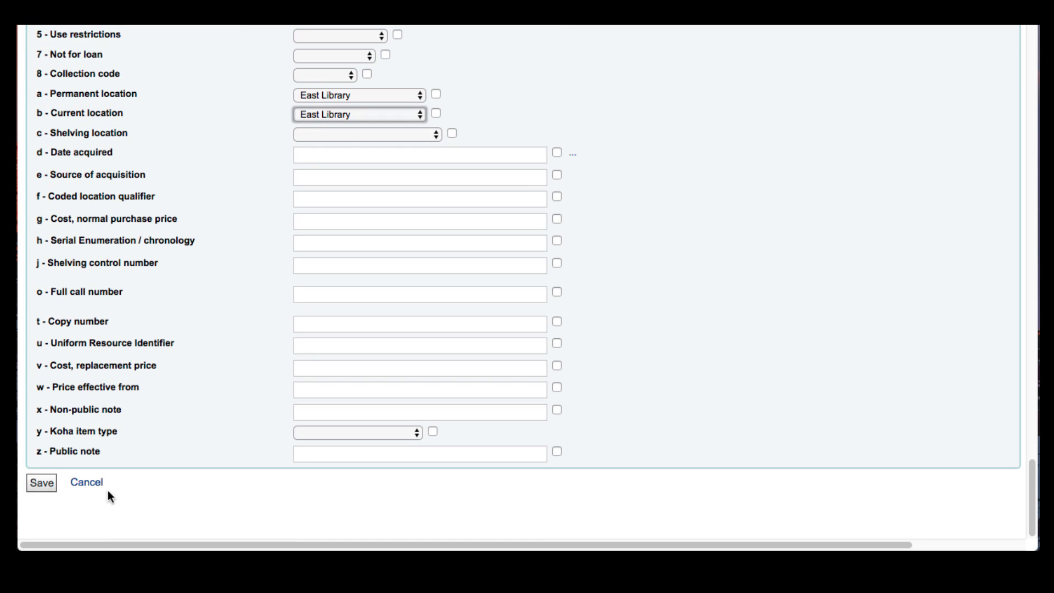
{"action": "left_click", "coordinate": [40, 484]}
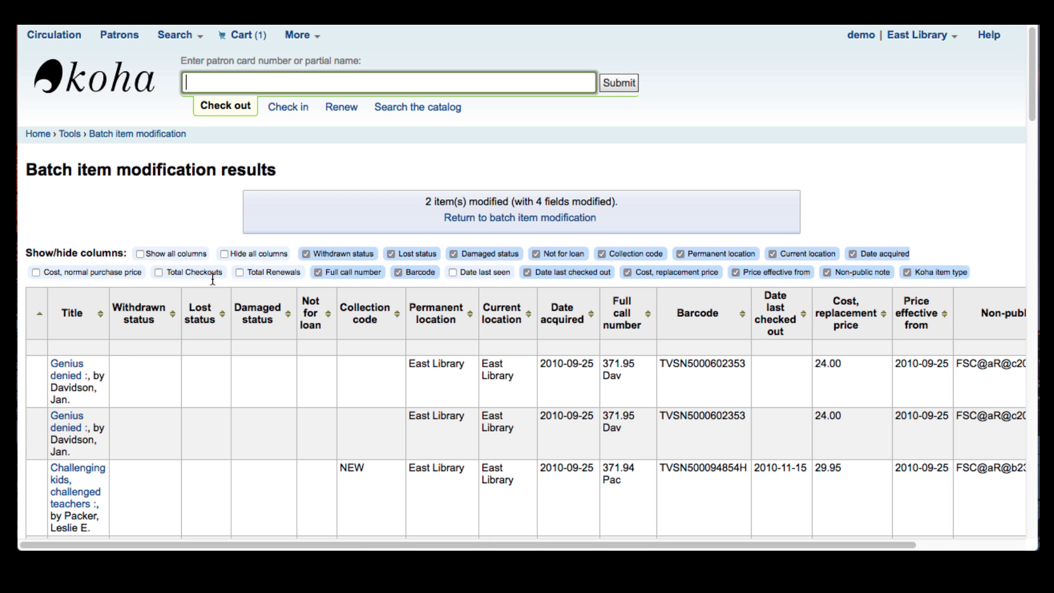
Check that both modified items show East Library, then return to the Tools page.
{"action": "scroll", "coordinate": [180, 394], "scroll_direction": "down", "scroll_amount": 1}
{"action": "scroll", "coordinate": [180, 394], "scroll_direction": "down", "scroll_amount": 3}
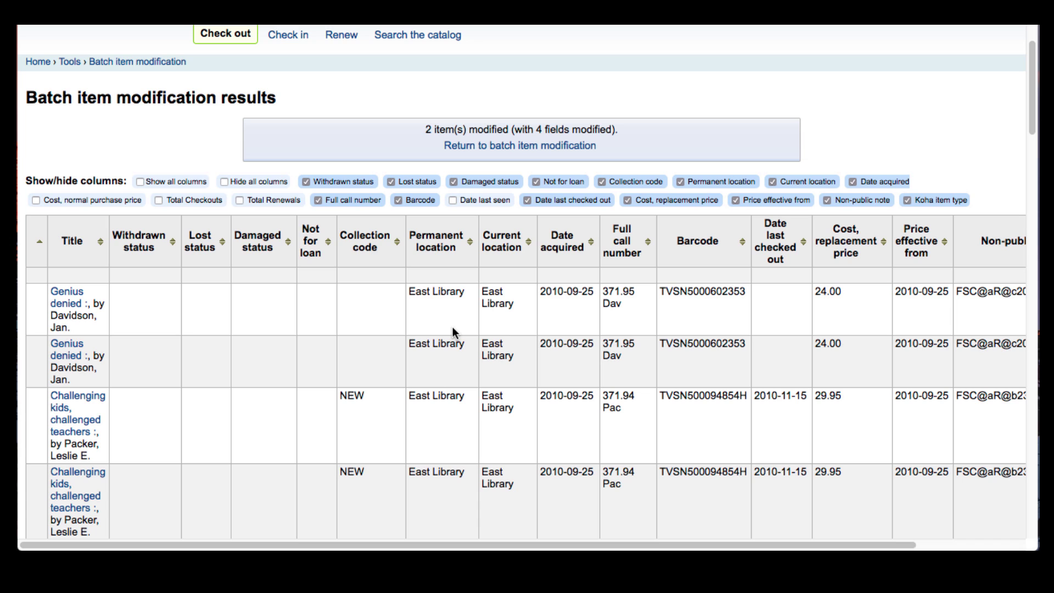
{"action": "scroll", "coordinate": [452, 327], "scroll_direction": "up", "scroll_amount": 4}
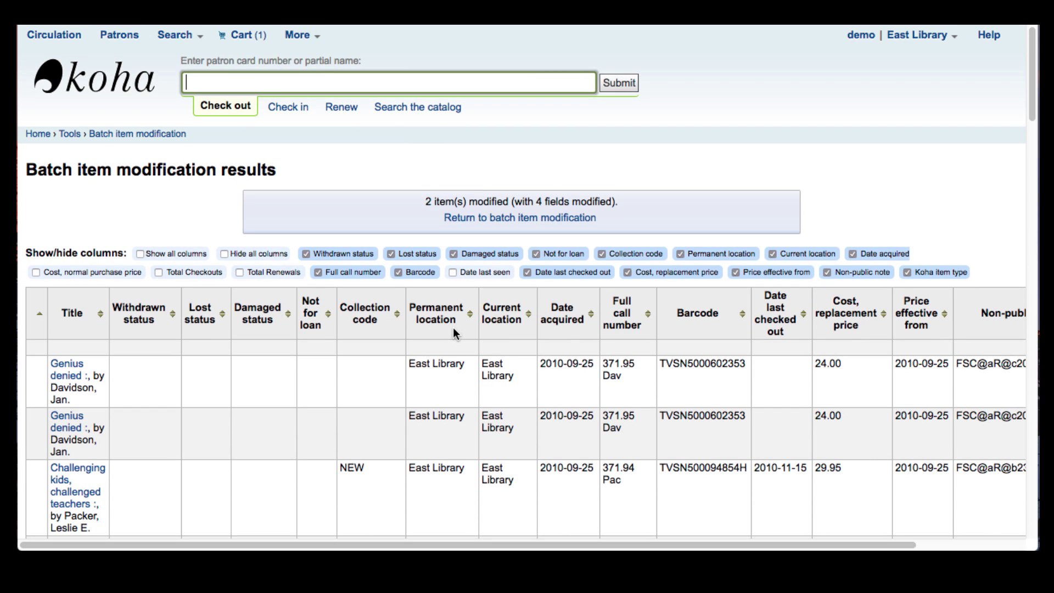
{"action": "left_click", "coordinate": [70, 135]}
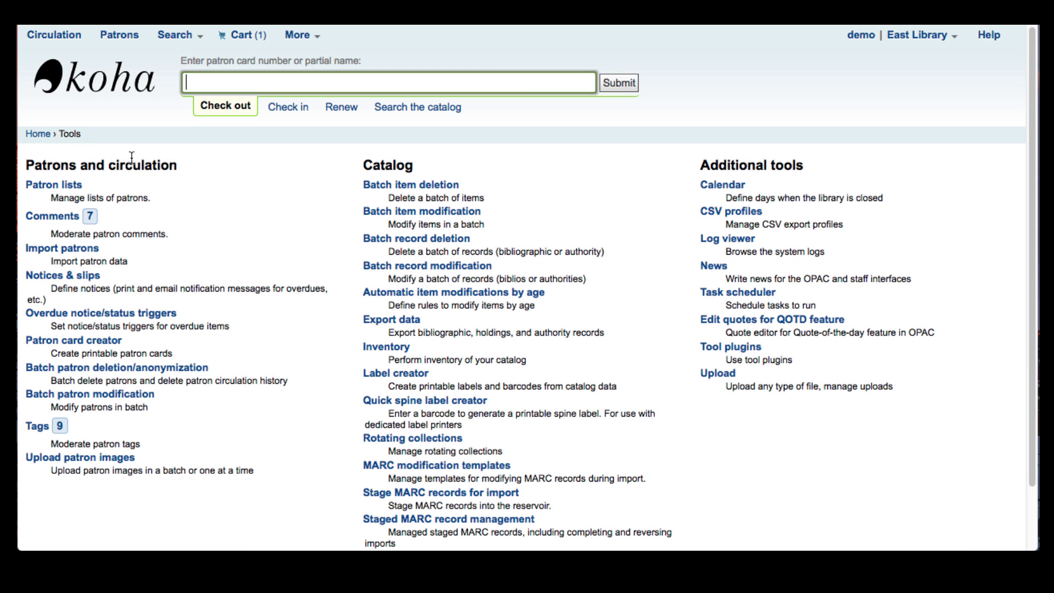
Paste the scanned barcodes into Batch item modification's barcode list and look up the items.
{"action": "left_click", "coordinate": [431, 210]}
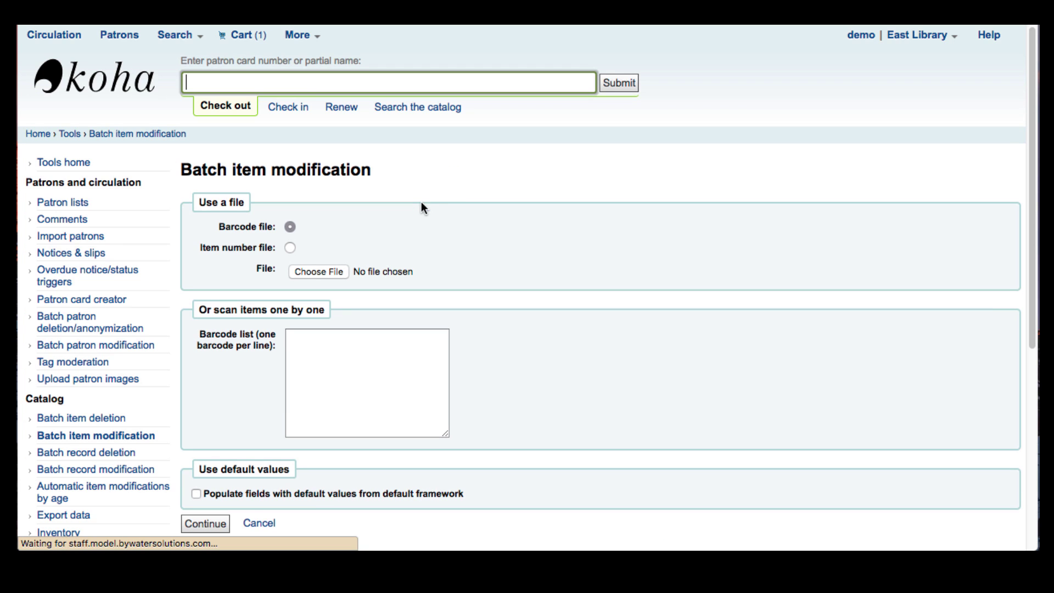
{"action": "left_click", "coordinate": [300, 336]}
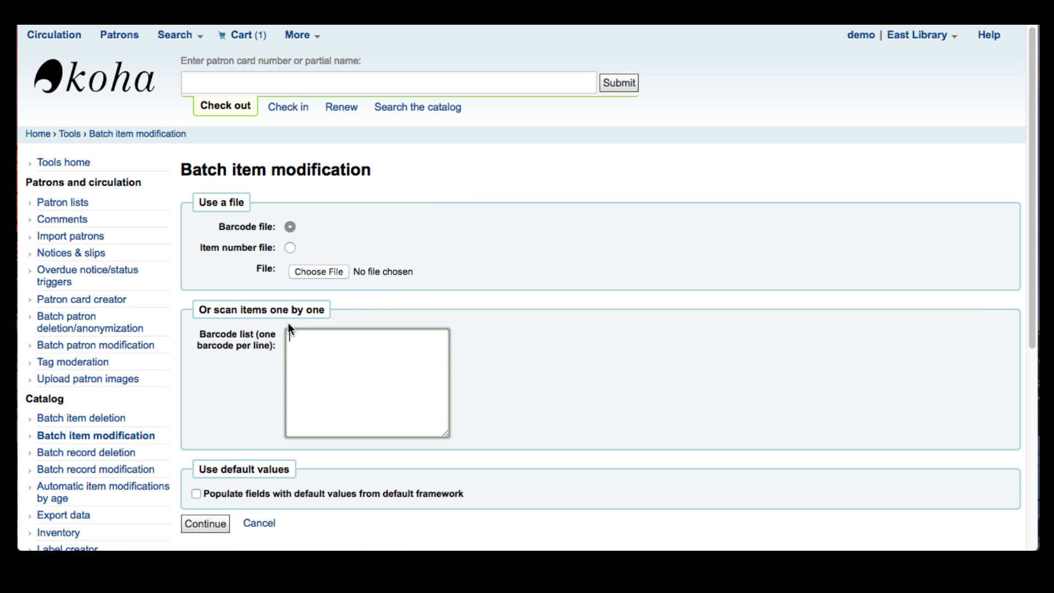
{"action": "key", "text": "ctrl+v"}
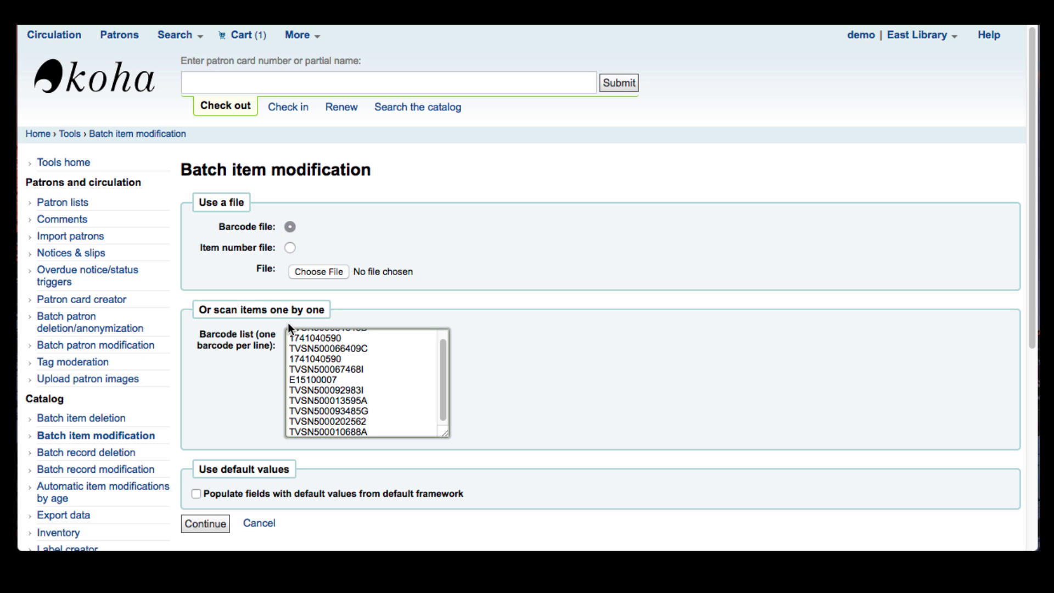
{"action": "left_click", "coordinate": [205, 524]}
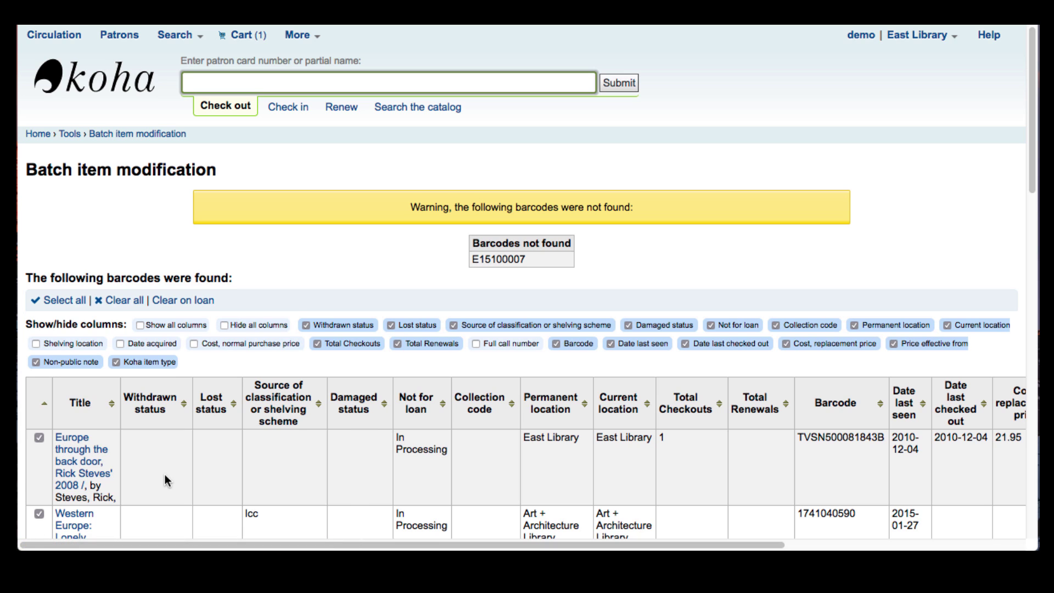
{"action": "scroll", "coordinate": [163, 473], "scroll_direction": "down", "scroll_amount": 1}
{"action": "scroll", "coordinate": [164, 473], "scroll_direction": "down", "scroll_amount": 3}
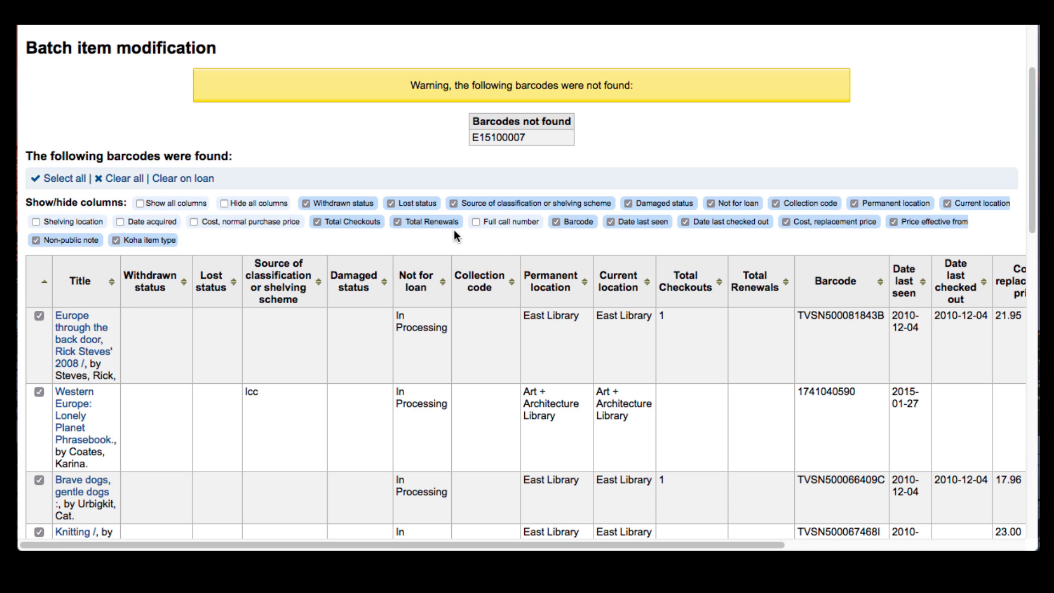
{"action": "scroll", "coordinate": [446, 319], "scroll_direction": "down", "scroll_amount": 1}
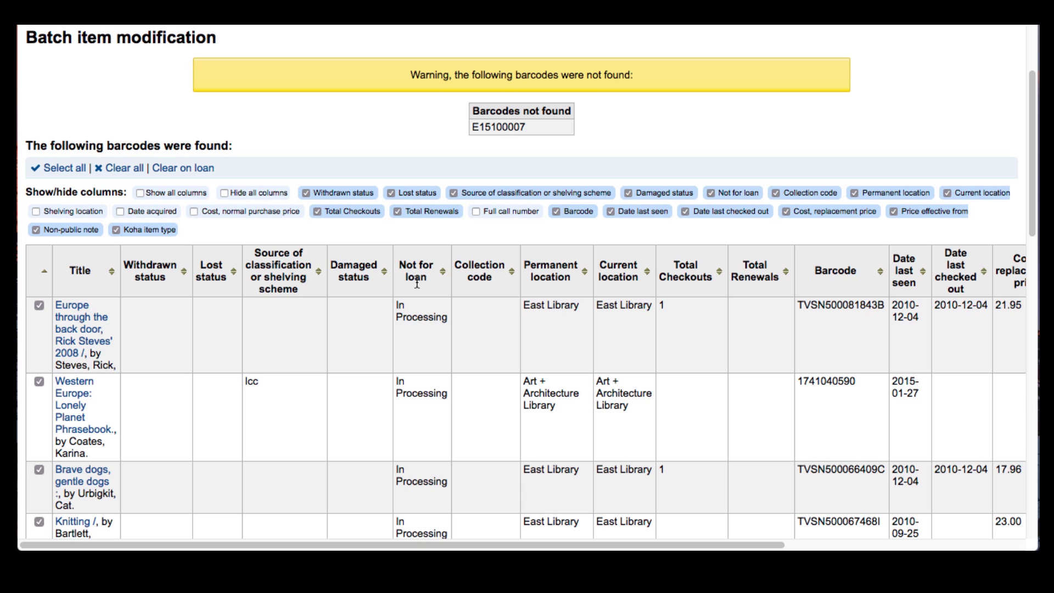
{"action": "scroll", "coordinate": [133, 339], "scroll_direction": "down", "scroll_amount": 3}
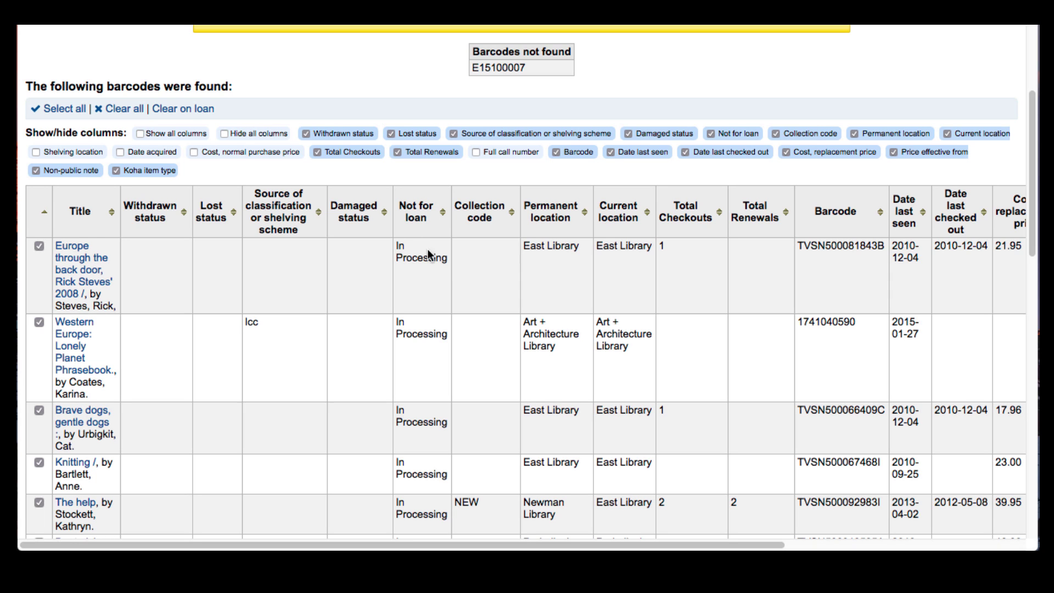
{"action": "scroll", "coordinate": [443, 268], "scroll_direction": "down", "scroll_amount": 10}
{"action": "scroll", "coordinate": [448, 267], "scroll_direction": "down", "scroll_amount": 6}
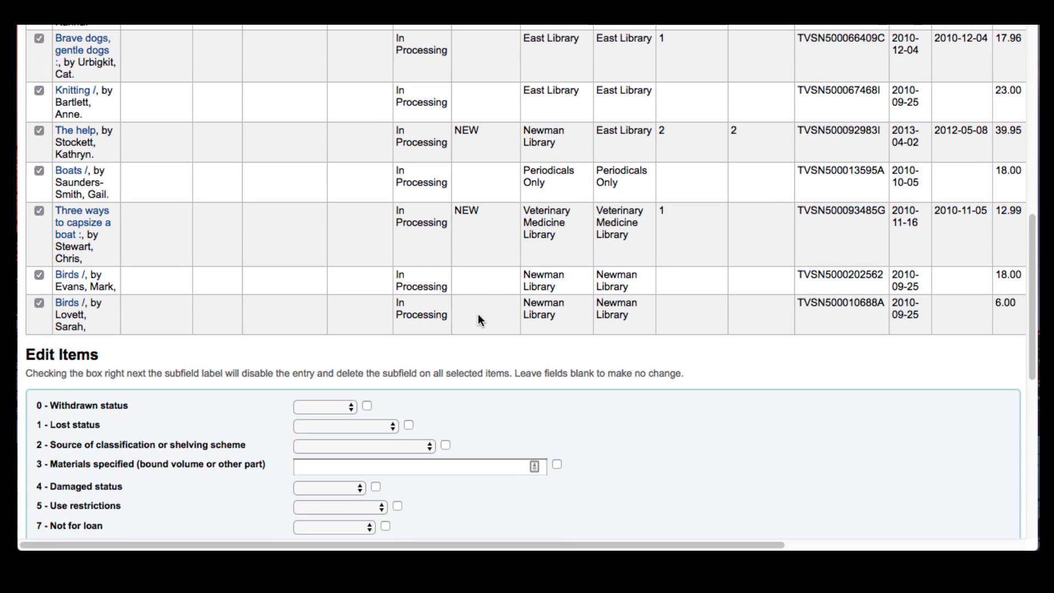
Mark the 7 - Not for loan subfield for deletion on all found items and save.
{"action": "scroll", "coordinate": [480, 360], "scroll_direction": "down", "scroll_amount": 7}
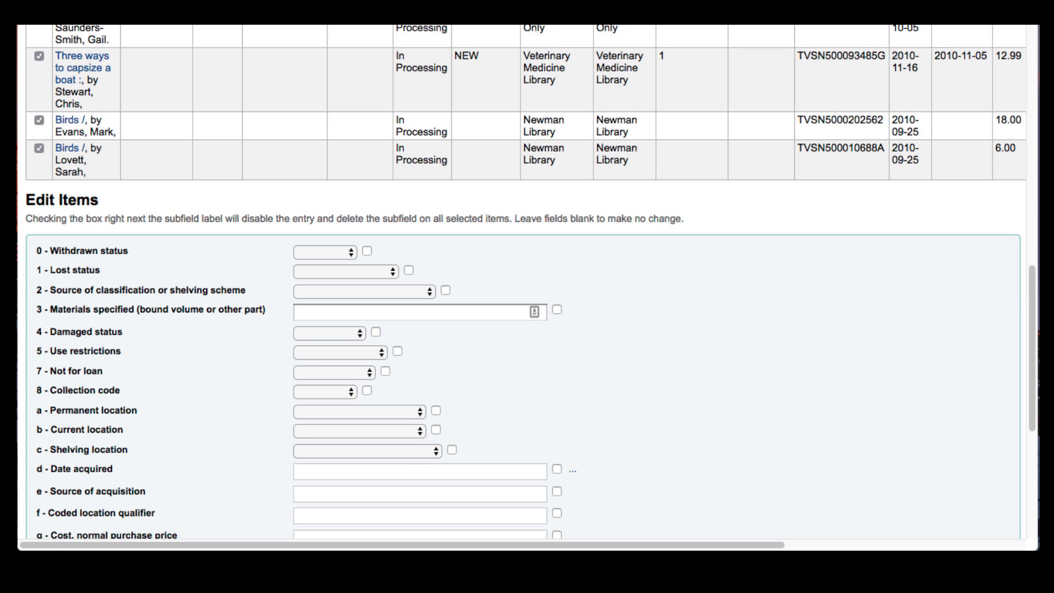
{"action": "left_click", "coordinate": [329, 371]}
{"action": "left_click", "coordinate": [345, 371]}
{"action": "left_click", "coordinate": [385, 372]}
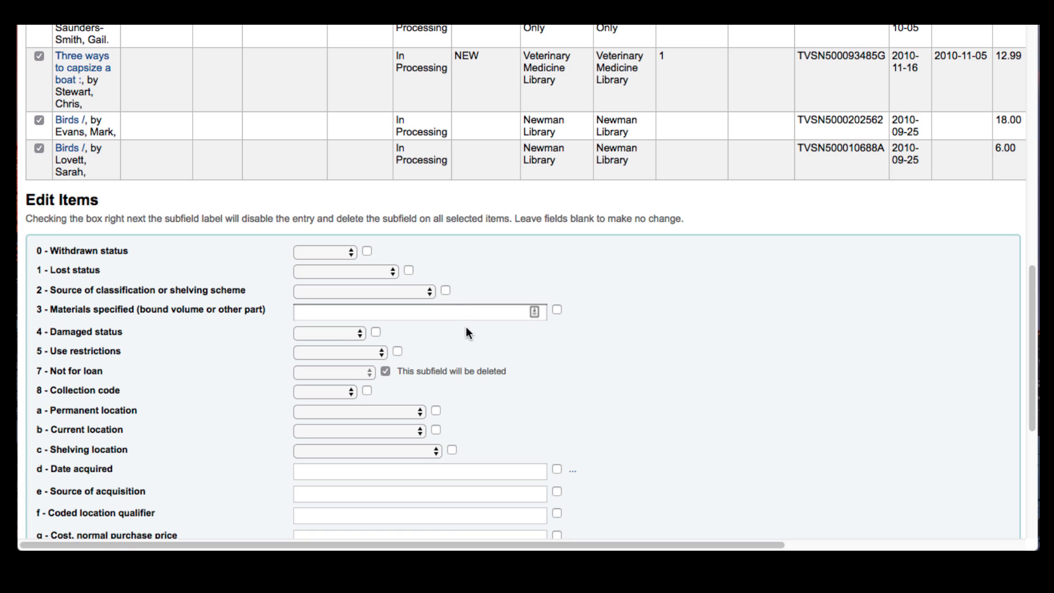
{"action": "scroll", "coordinate": [464, 331], "scroll_direction": "down", "scroll_amount": 10}
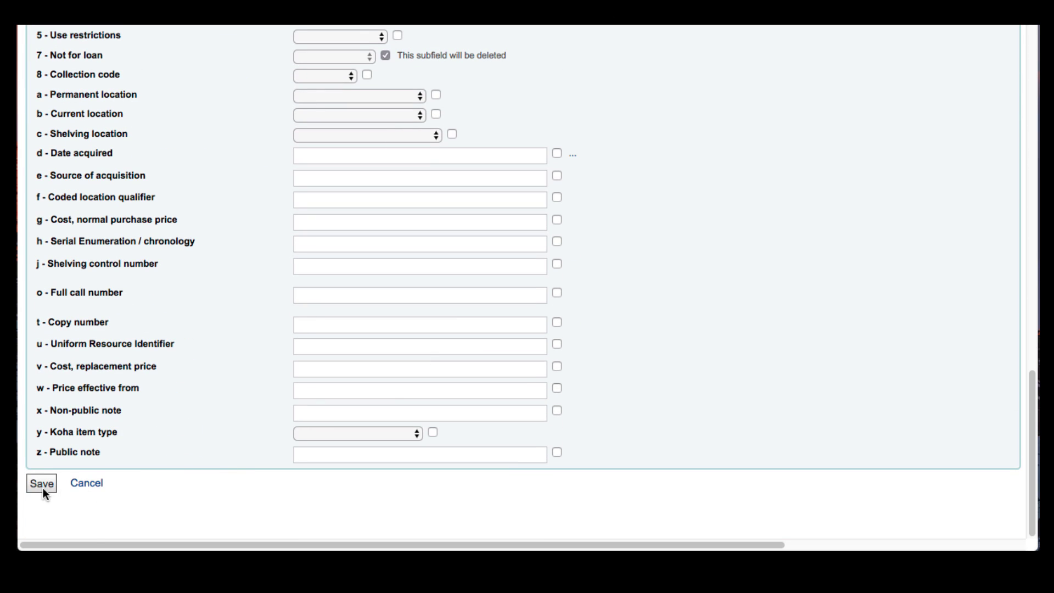
{"action": "left_click", "coordinate": [41, 483]}
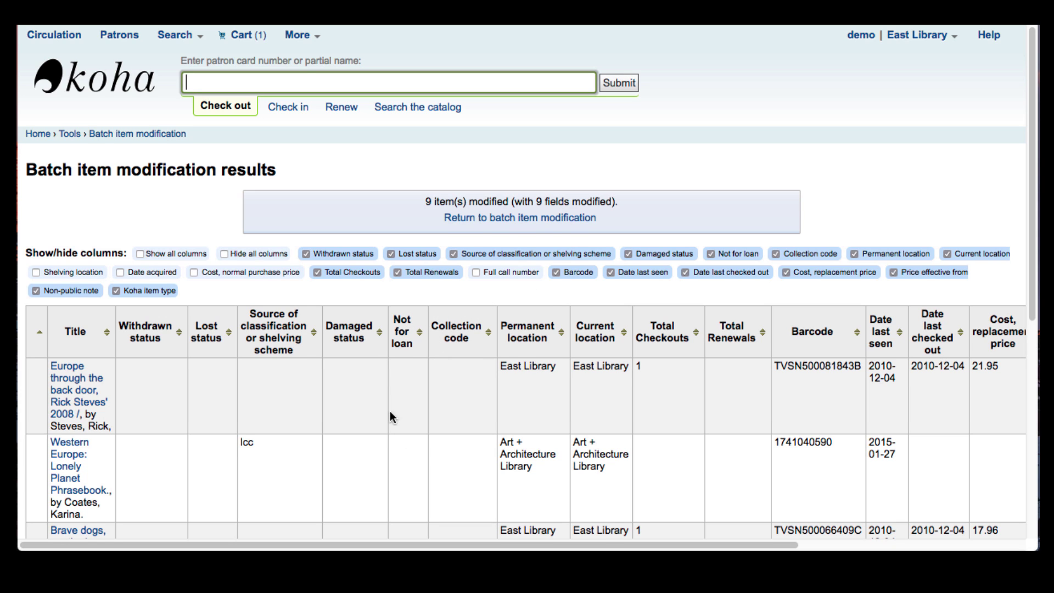
Confirm all nine items show an empty Not for loan column, then return to Tools.
{"action": "scroll", "coordinate": [386, 410], "scroll_direction": "down", "scroll_amount": 5}
{"action": "scroll", "coordinate": [403, 400], "scroll_direction": "down", "scroll_amount": 3}
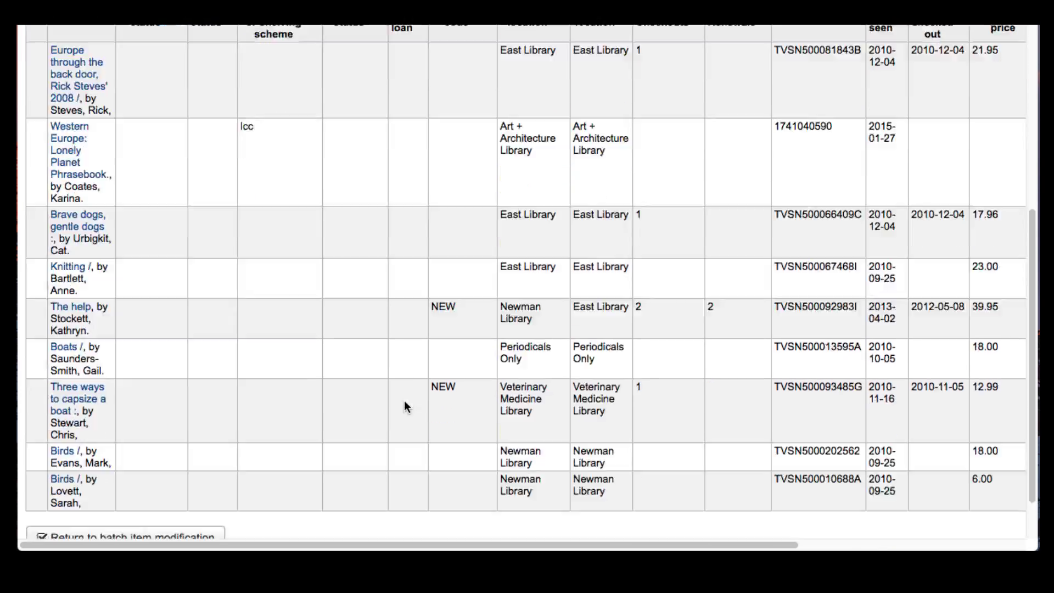
{"action": "scroll", "coordinate": [401, 392], "scroll_direction": "up", "scroll_amount": 10}
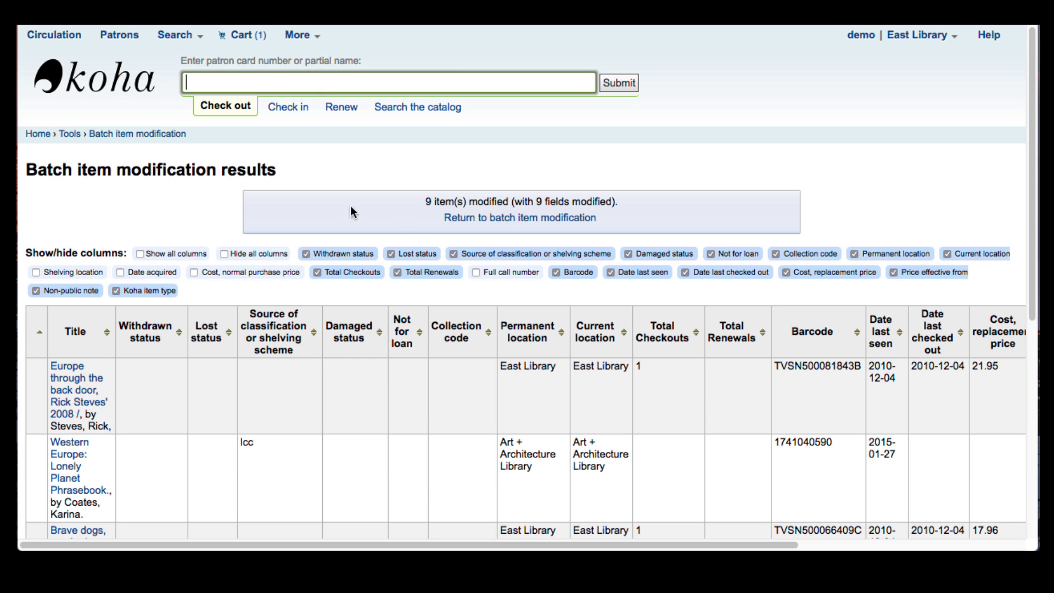
{"action": "left_click", "coordinate": [67, 136]}
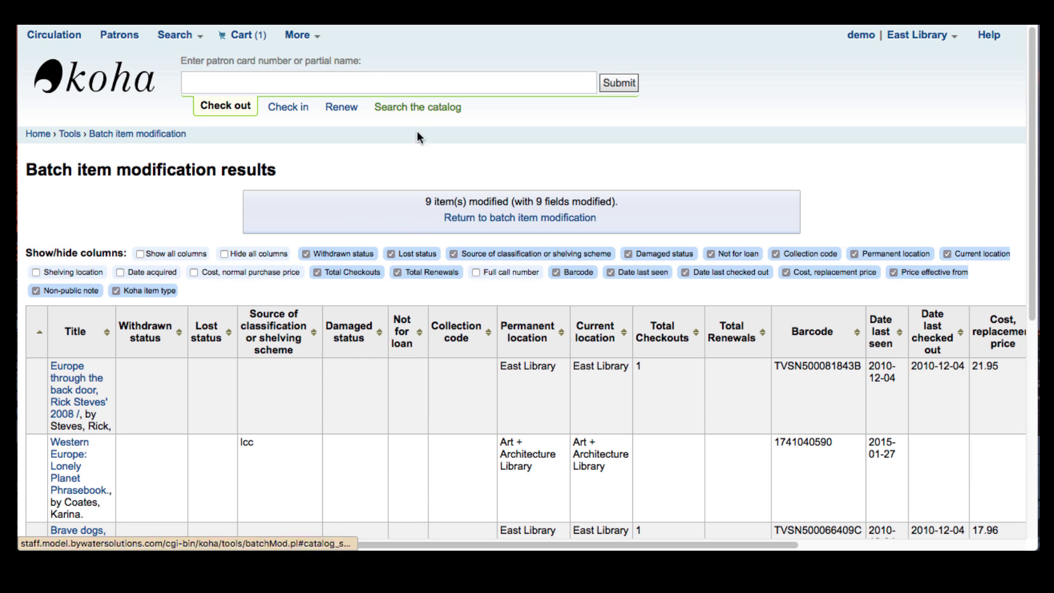